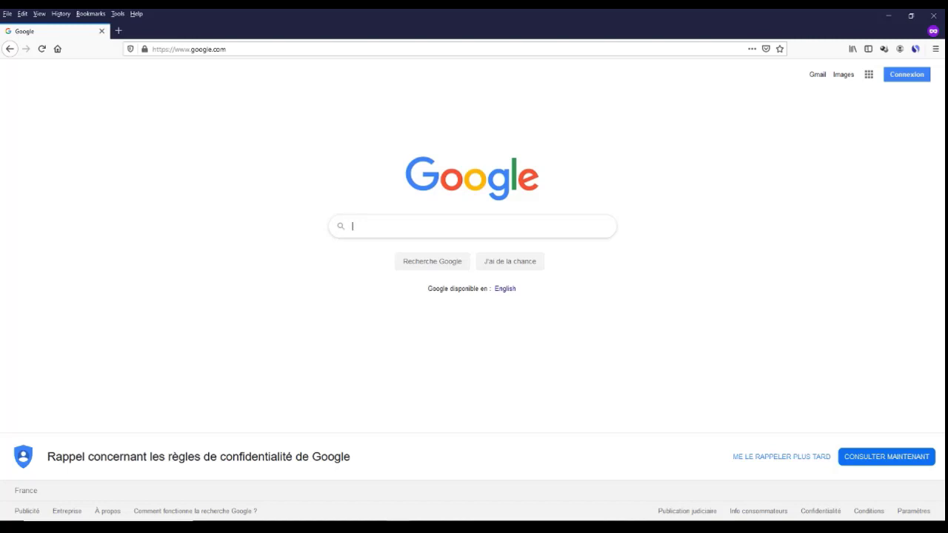
- Search Google for "adwords" and open the official Google Ads site from the non-sponsored results
type("adwords")
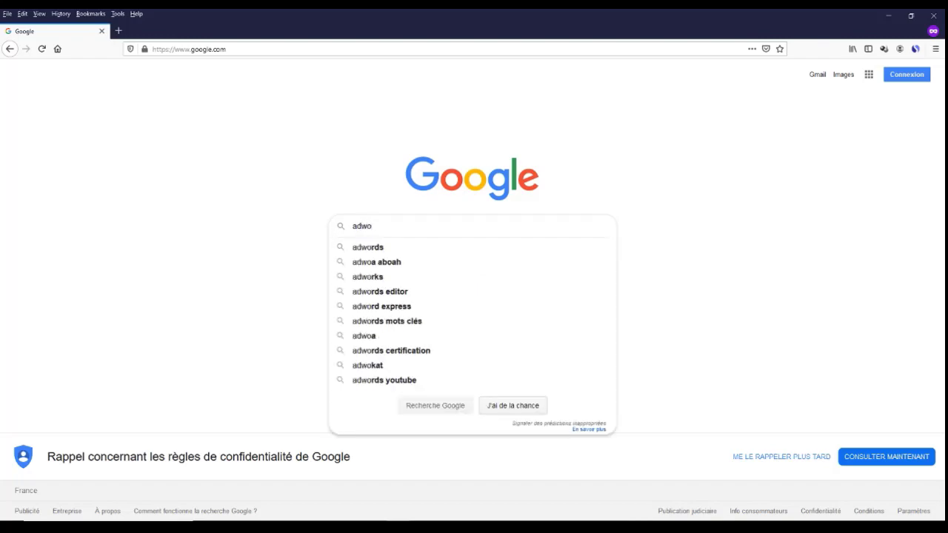
key("Return")
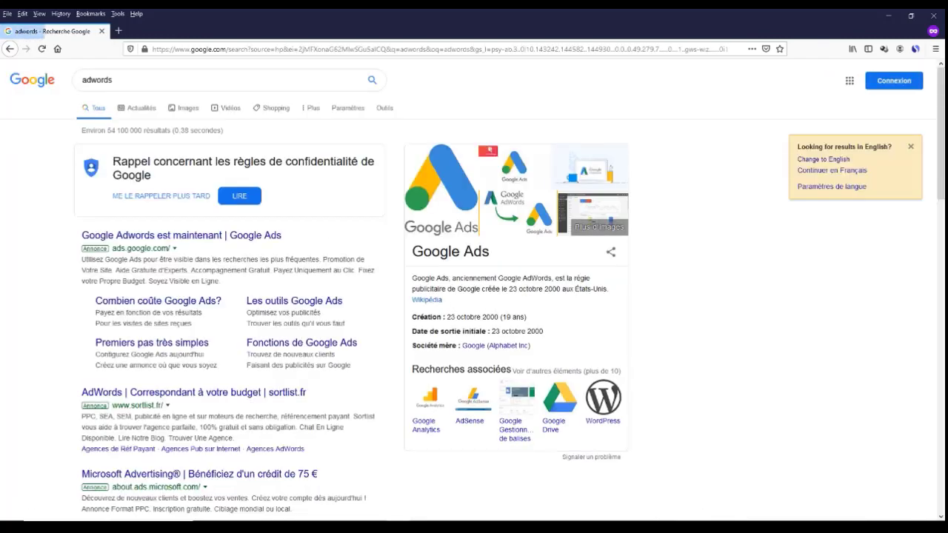
scroll(132, 233, "down", 5)
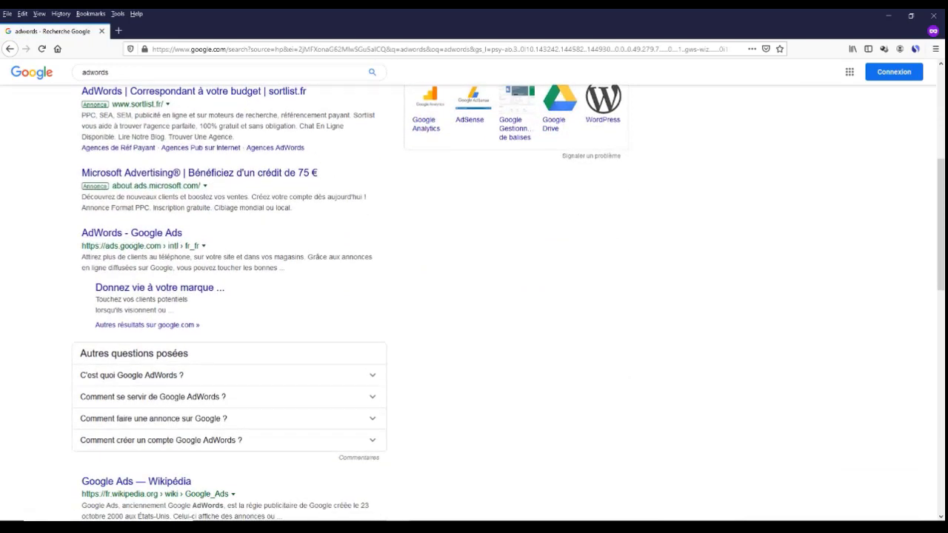
left_click(131, 232)
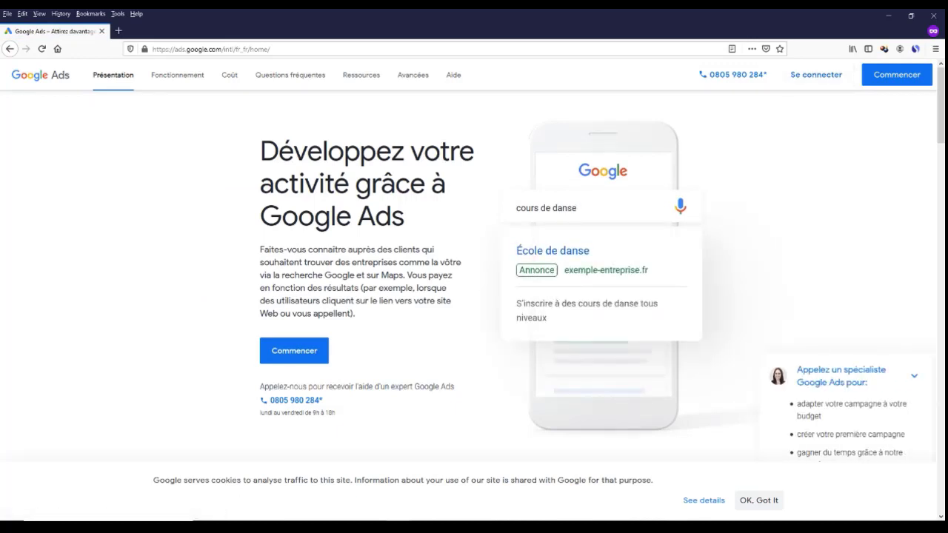
mouse_move(649, 208)
left_mouse_down()
mouse_move(702, 145)
mouse_move(712, 184)
left_mouse_up()
- Sign in to Google Ads with the account e-mail address and the account password
left_click(816, 75)
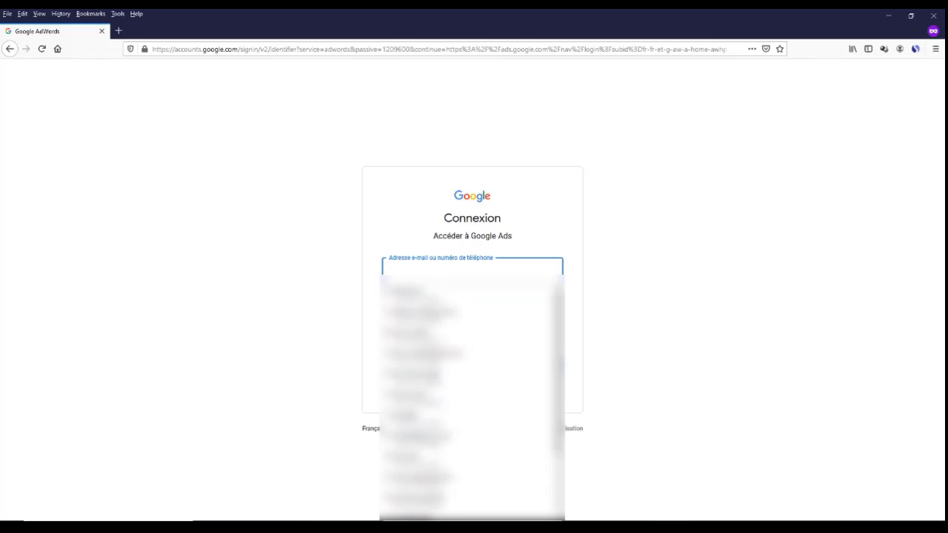
type("fay")
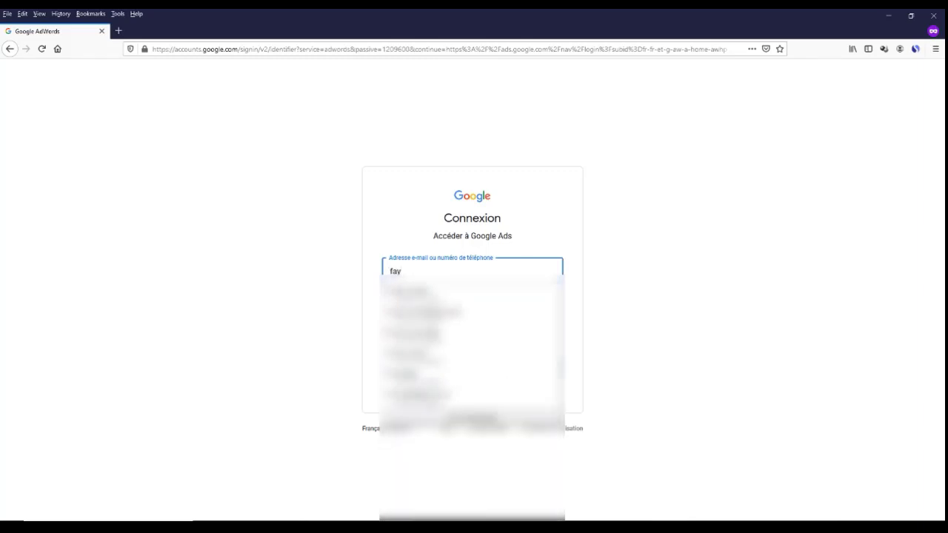
key("Down")
key("Down")
key("Down")
key("Return")
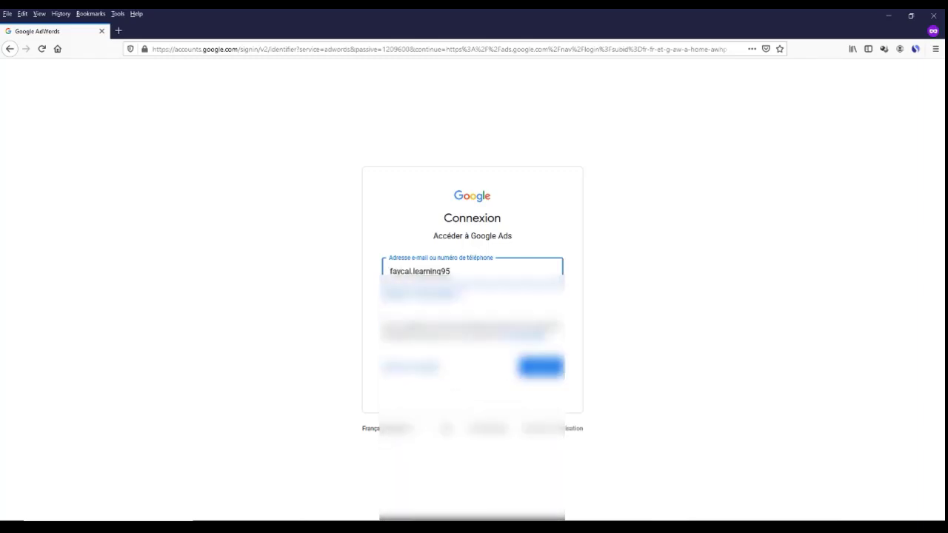
key("Return")
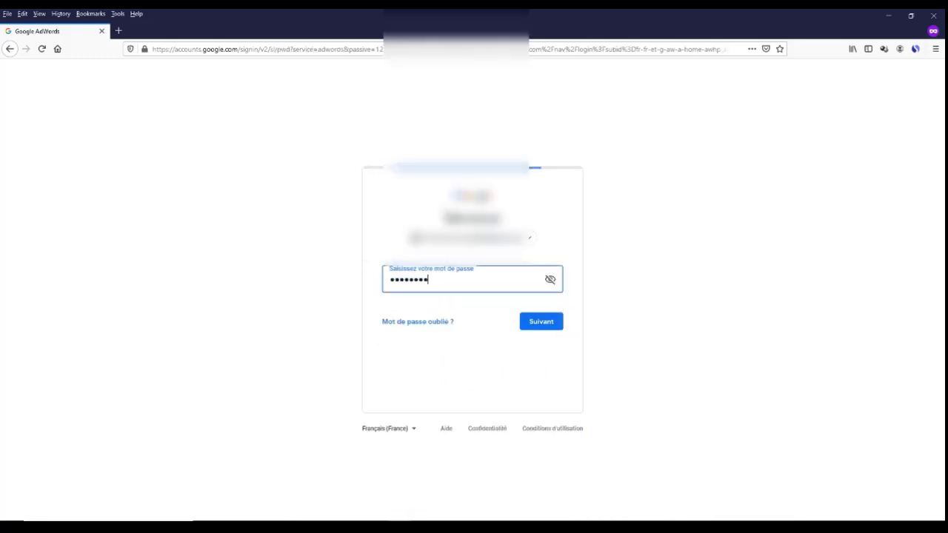
key("Return")
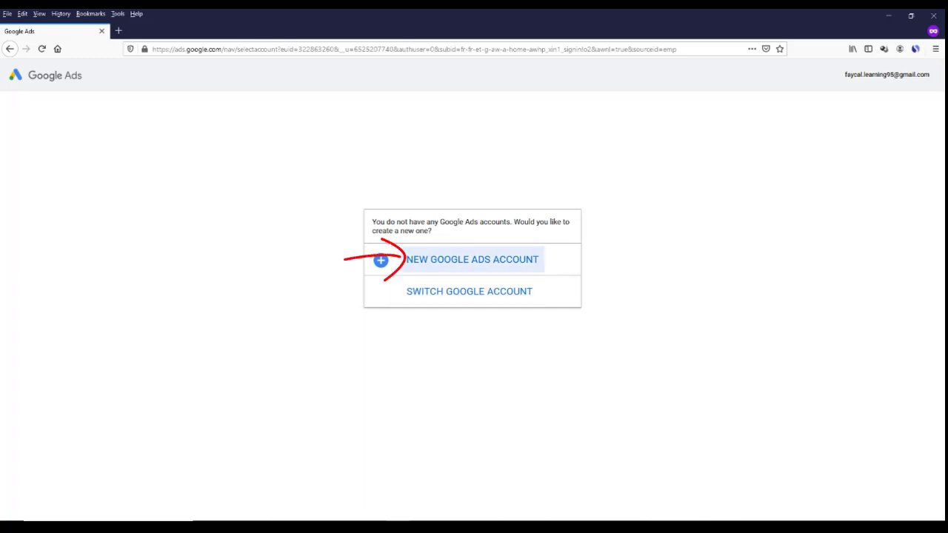
- Start a new Google Ads account in Expert Mode, choosing to create it without a campaign
left_click(473, 259)
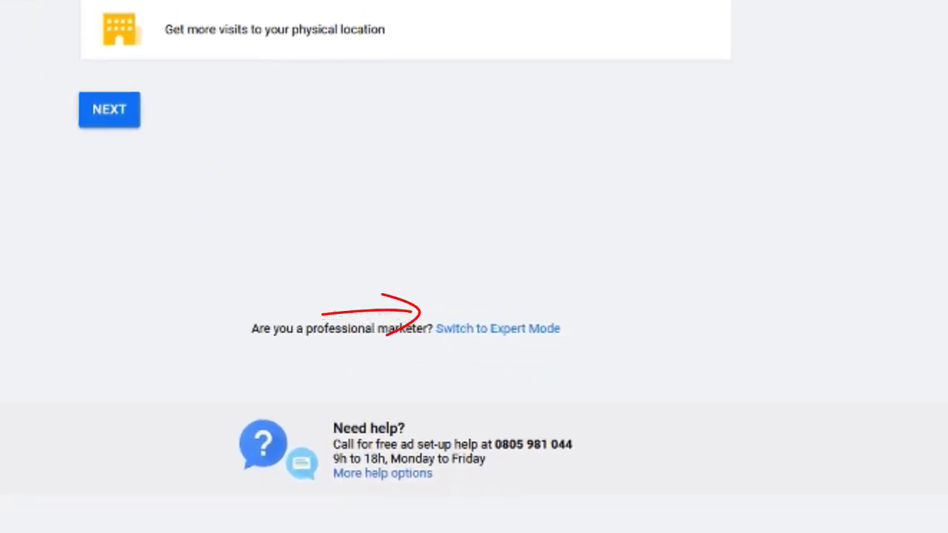
left_click(494, 317)
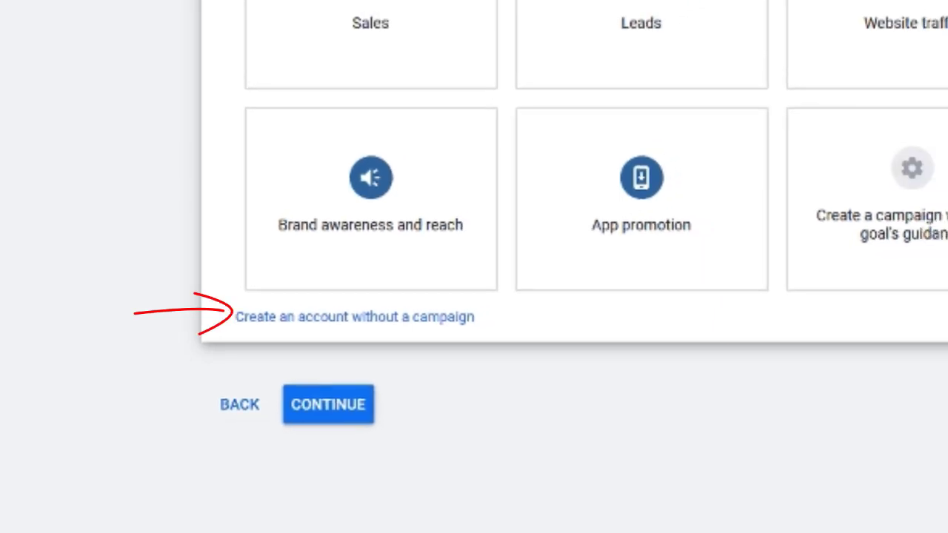
left_click(368, 314)
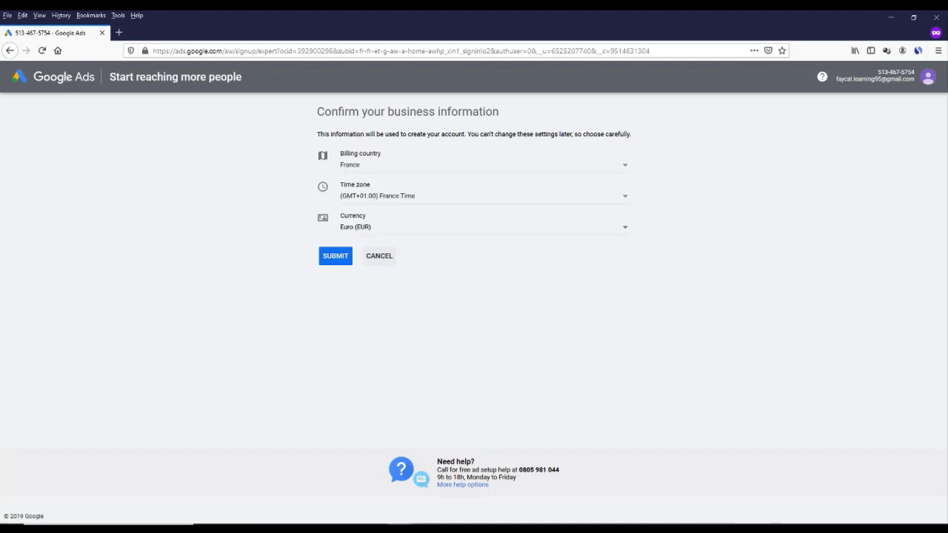
- Submit the business information with France as the billing country and open the new account's overview
left_click(482, 164)
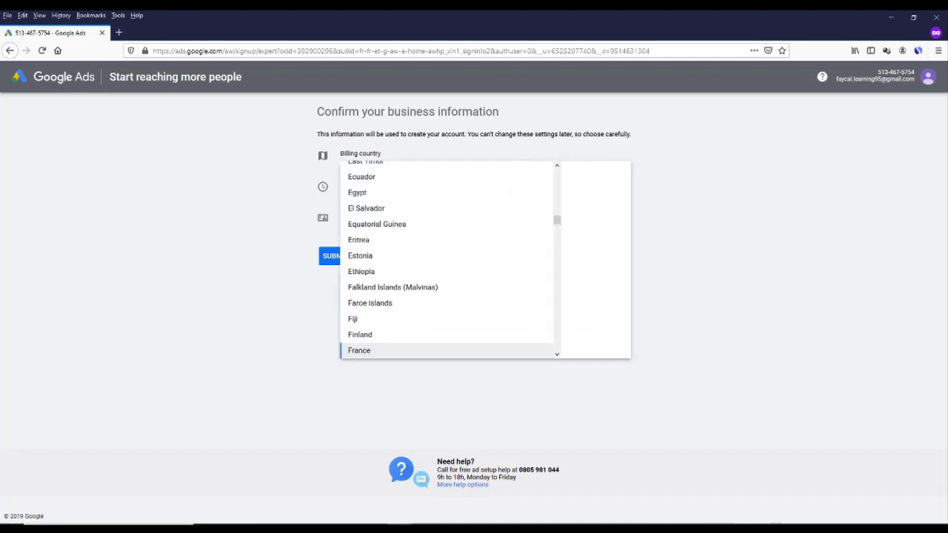
key("Return")
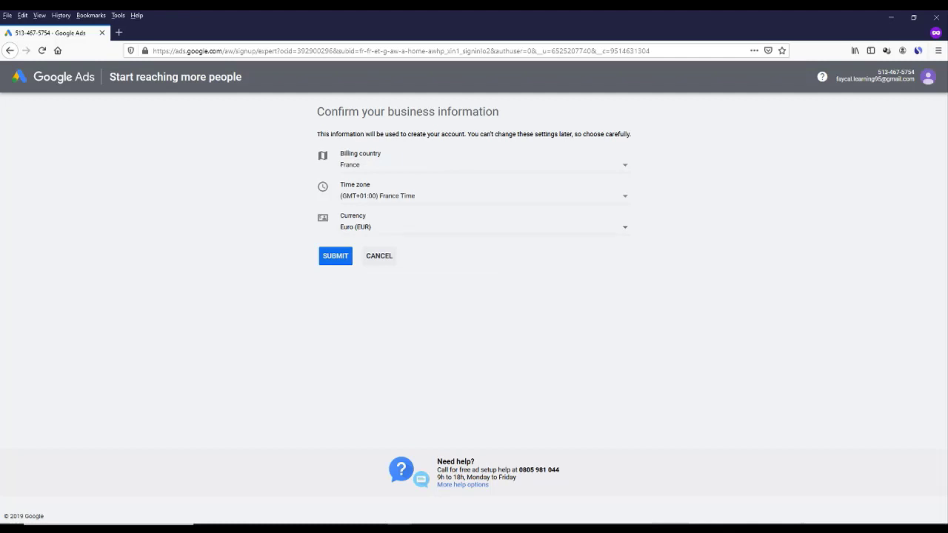
left_click(335, 256)
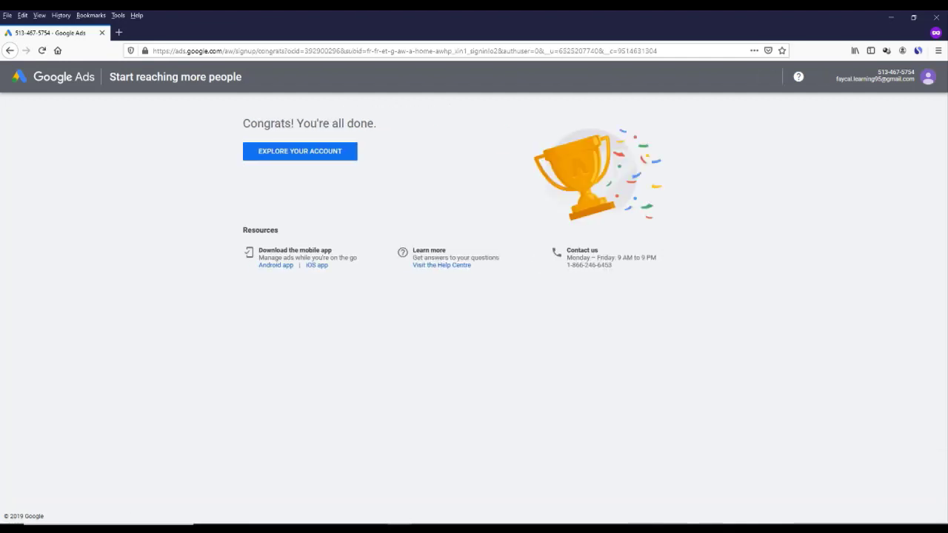
left_click(300, 151)
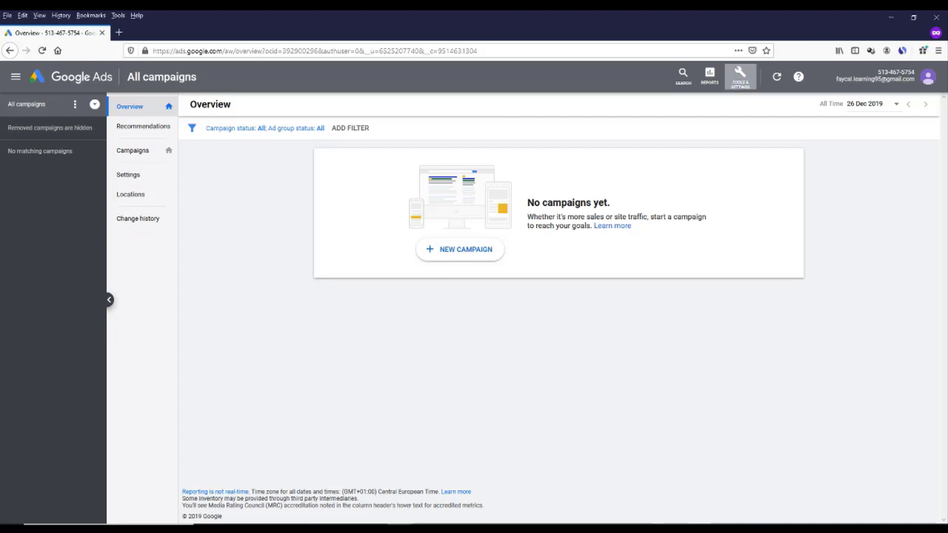
- Open the Keyword Planner and dismiss its introduction
left_click(740, 77)
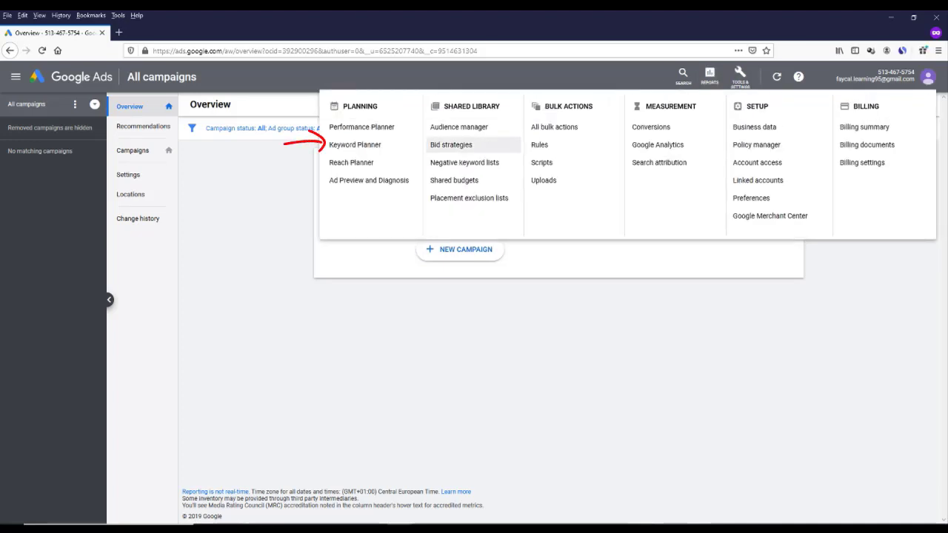
left_click(355, 144)
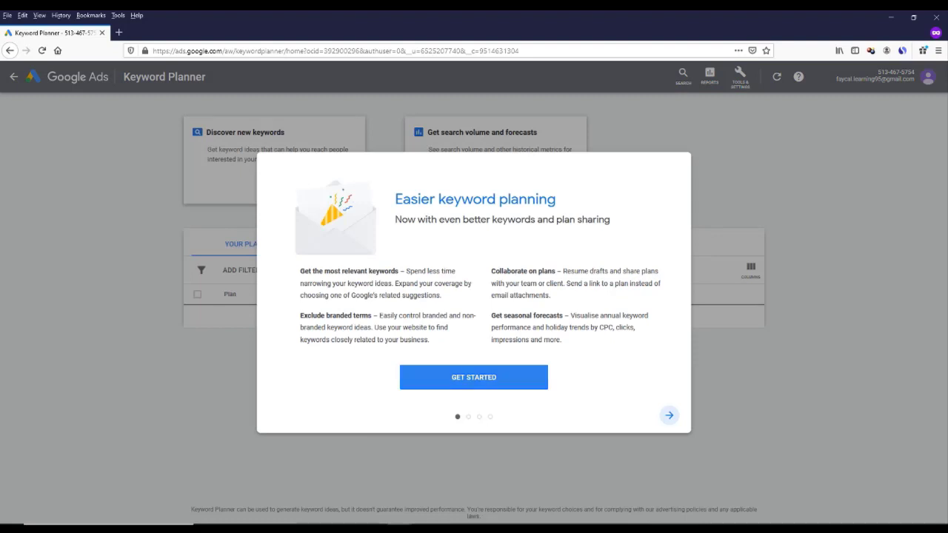
left_click(474, 377)
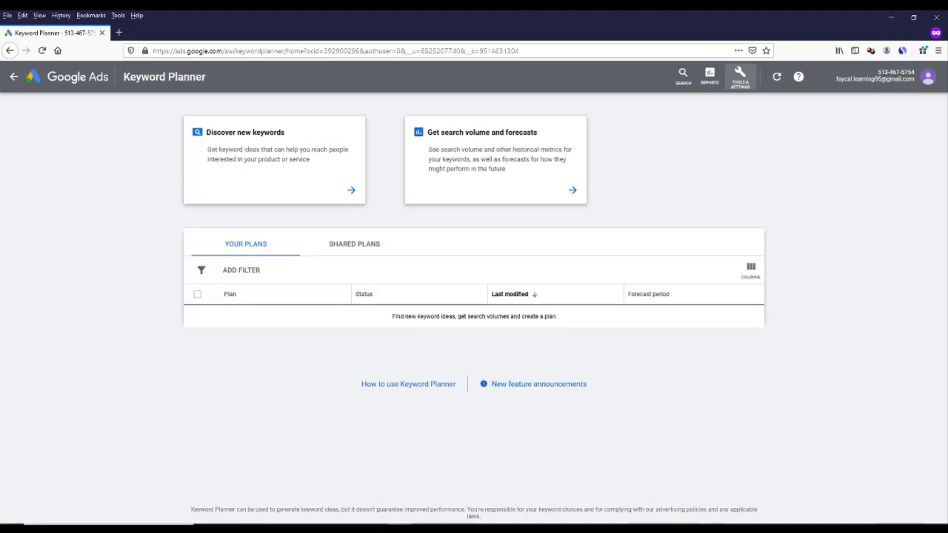
- Start discovering new keywords and add "Best dessert recipes" as the seed keyword
left_click(274, 160)
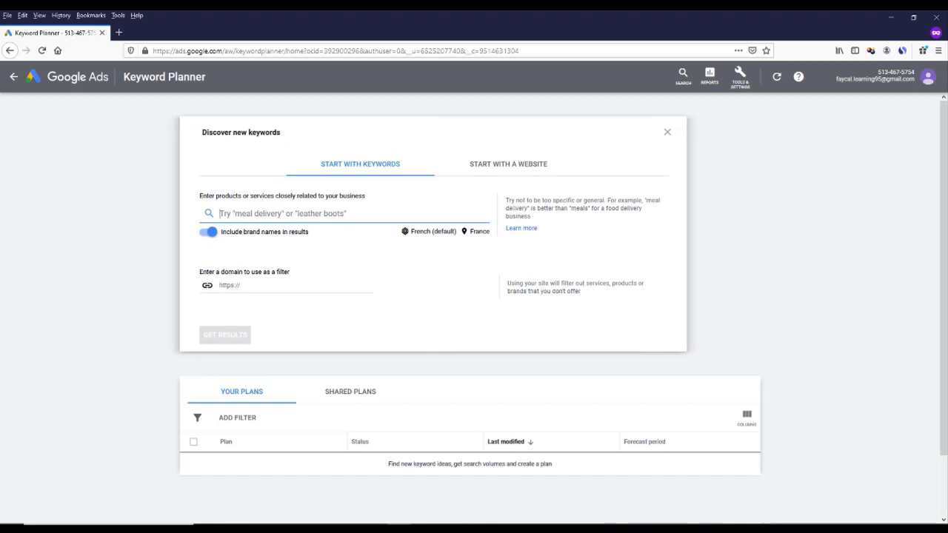
type("lo")
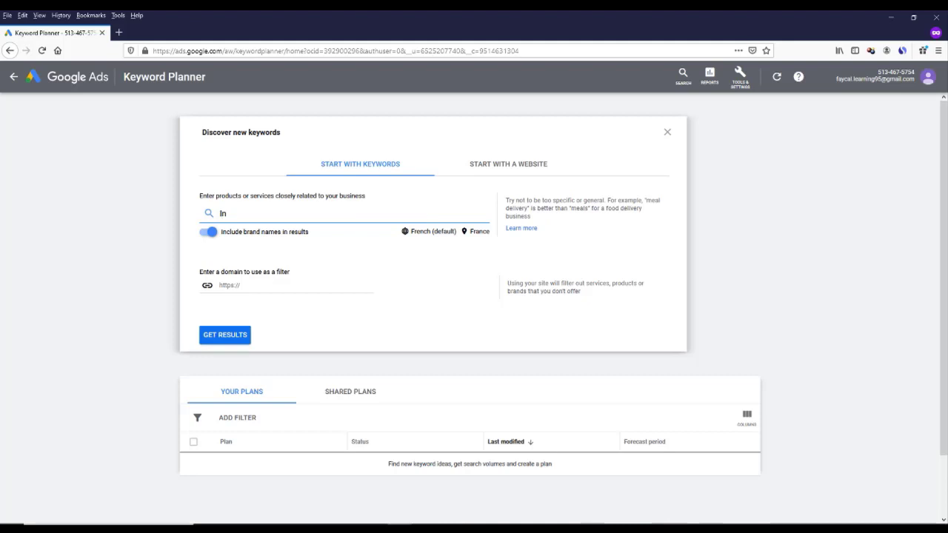
key("BackSpace")
key("BackSpace")
type("Bezst")
key("BackSpace")
key("BackSpace")
type("st desert")
key("BackSpace")
key("BackSpace")
key("BackSpace")
type("sert recipes")
key("Return")
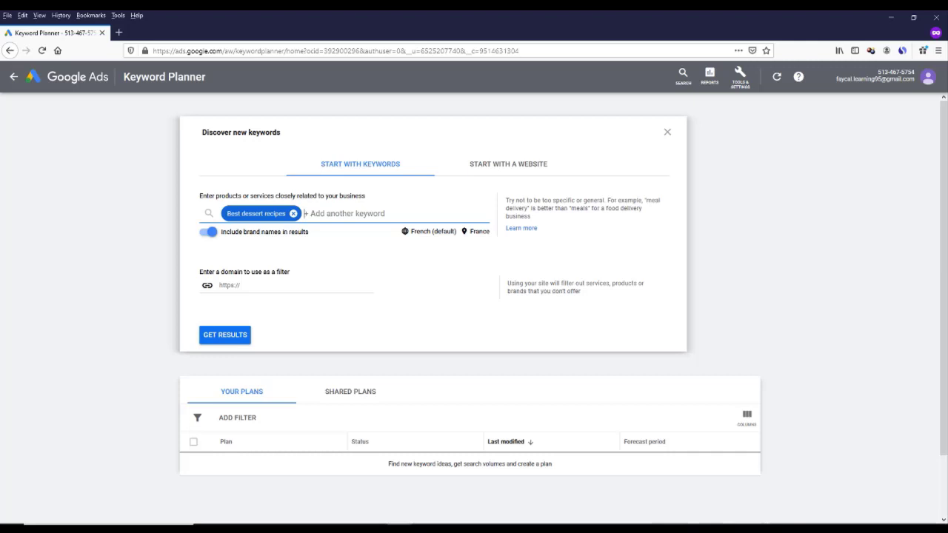
- Set the keyword language to English and add United States and Algeria to the targeted locations alongside France
left_click(432, 232)
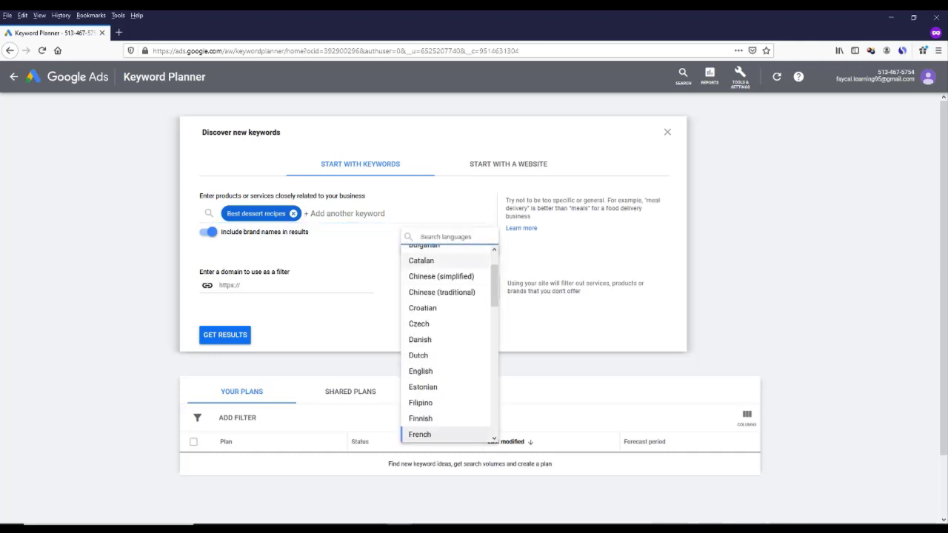
left_click(421, 372)
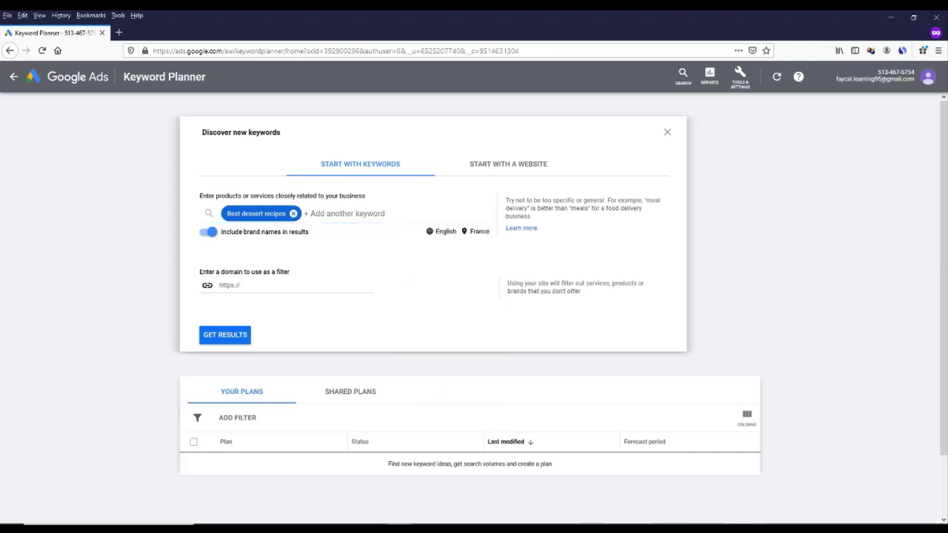
left_click(475, 231)
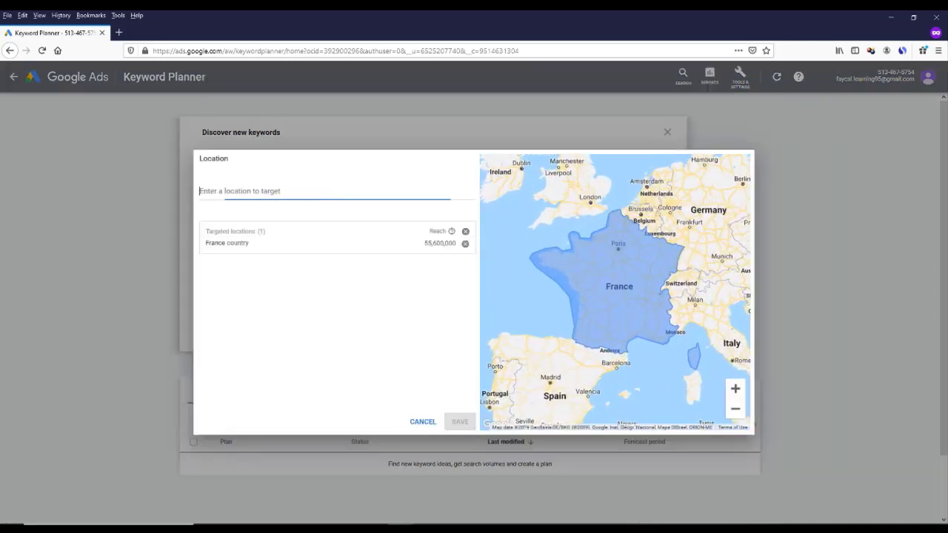
type("unit")
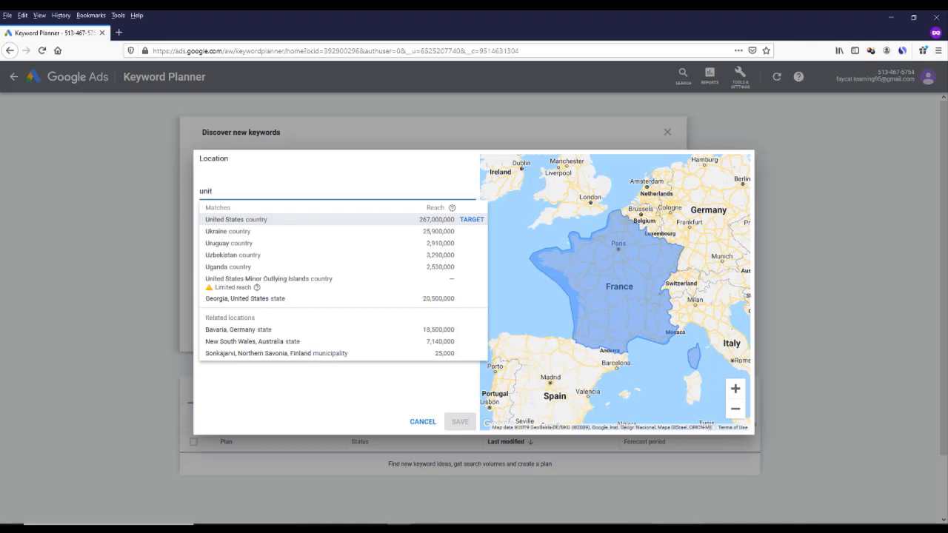
key("Return")
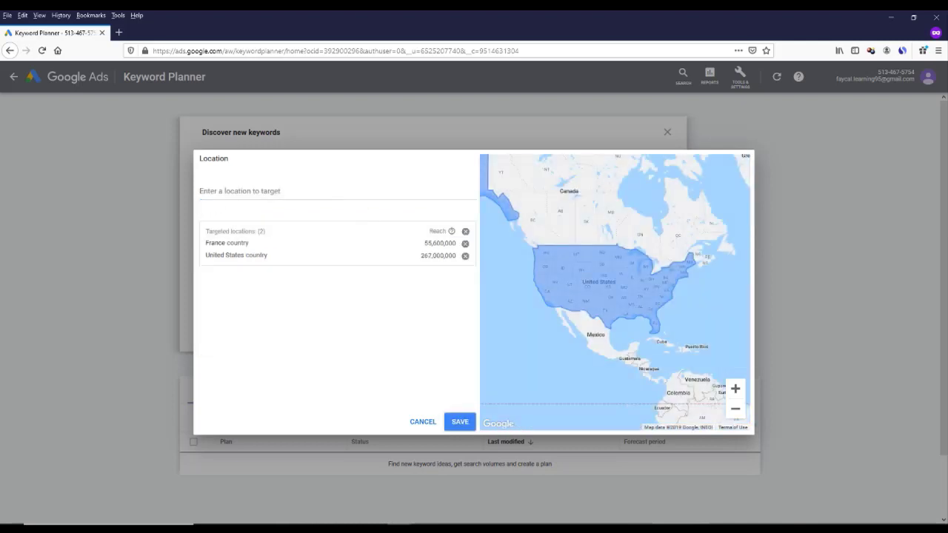
type("al")
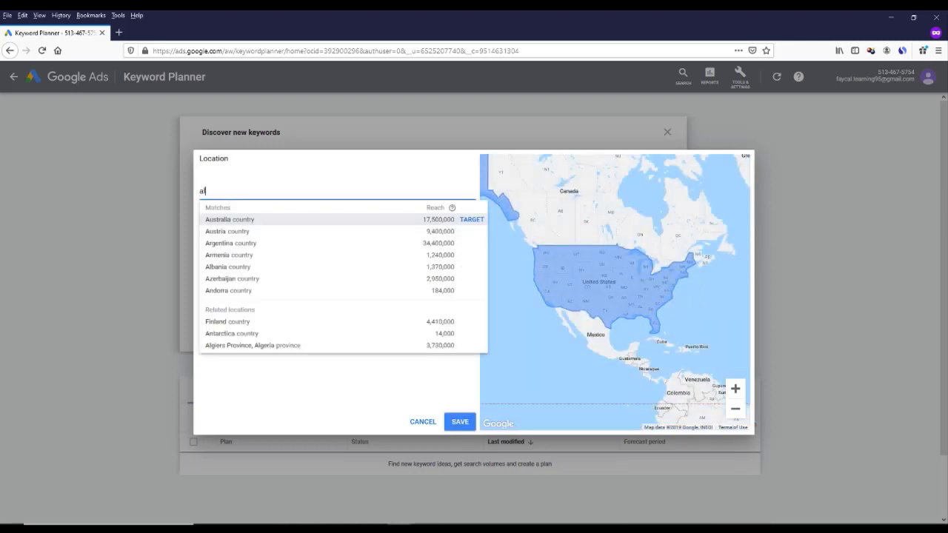
type("geri")
key("Return")
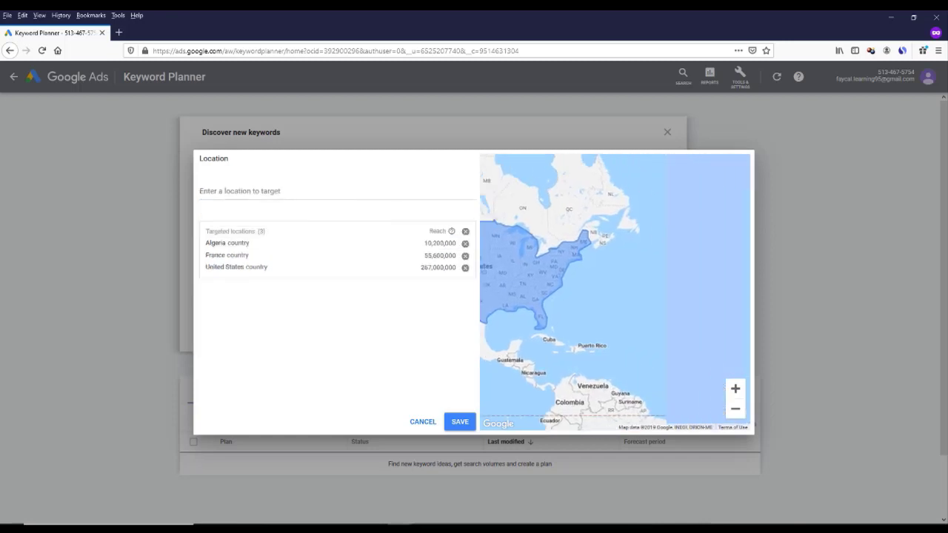
left_click(460, 422)
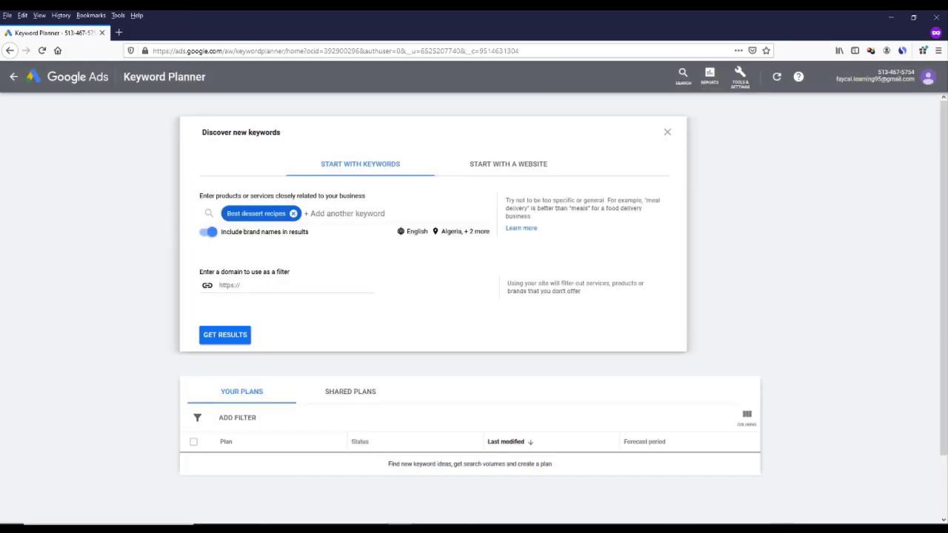
- Generate the keyword ideas for the seed keyword and dismiss the tip about adding keywords to the plan
left_click(224, 335)
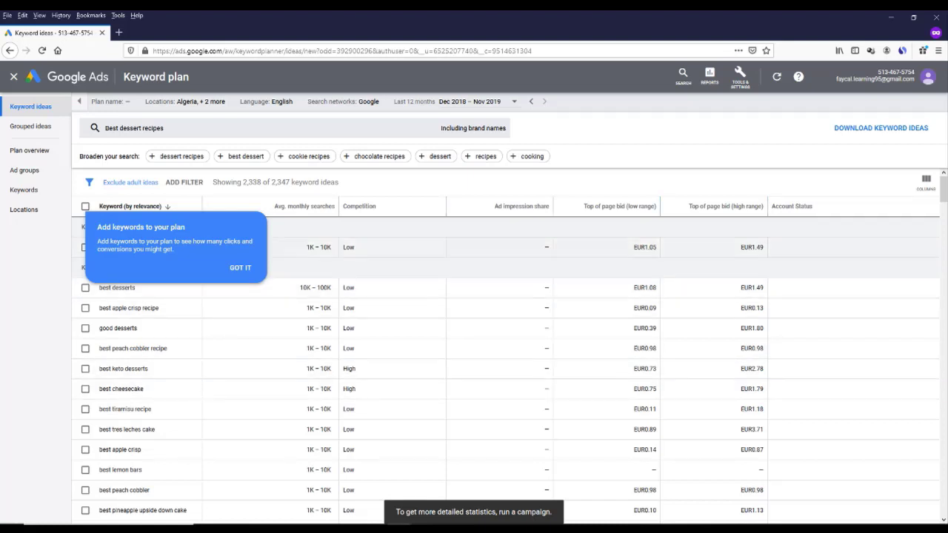
left_click(240, 268)
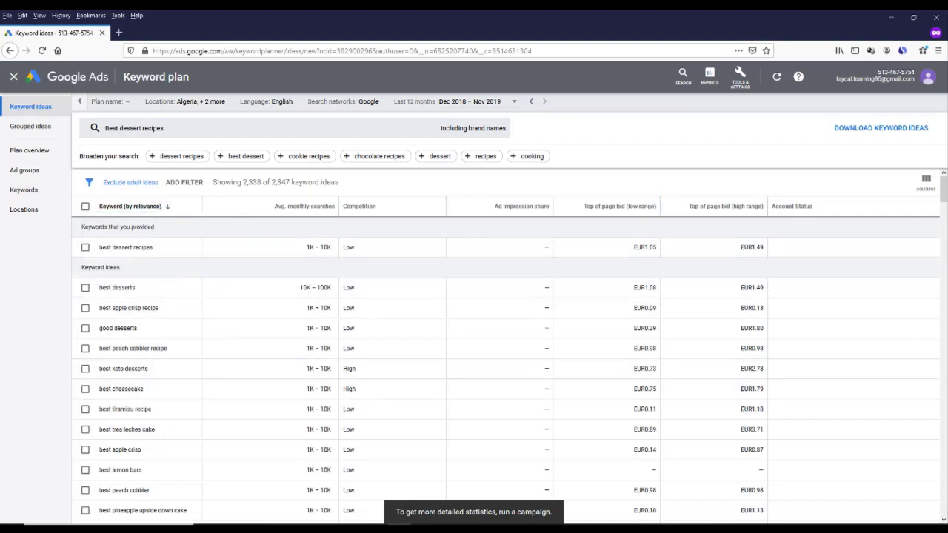